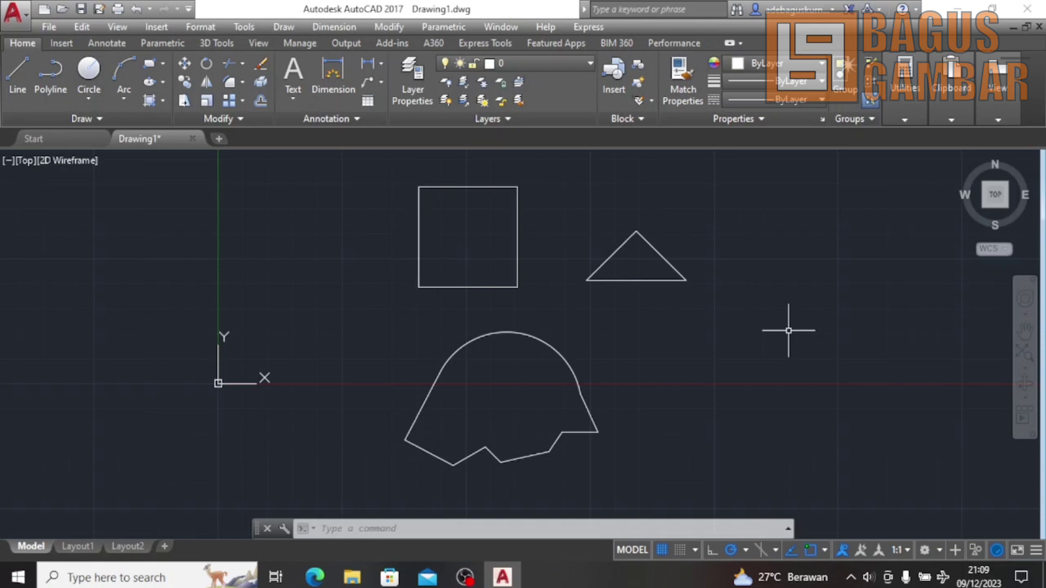
# Use JOIN to merge the square's four lines into one polyline
pyautogui.scroll(1, 788, 331)
pyautogui.scroll(-1, 789, 330)
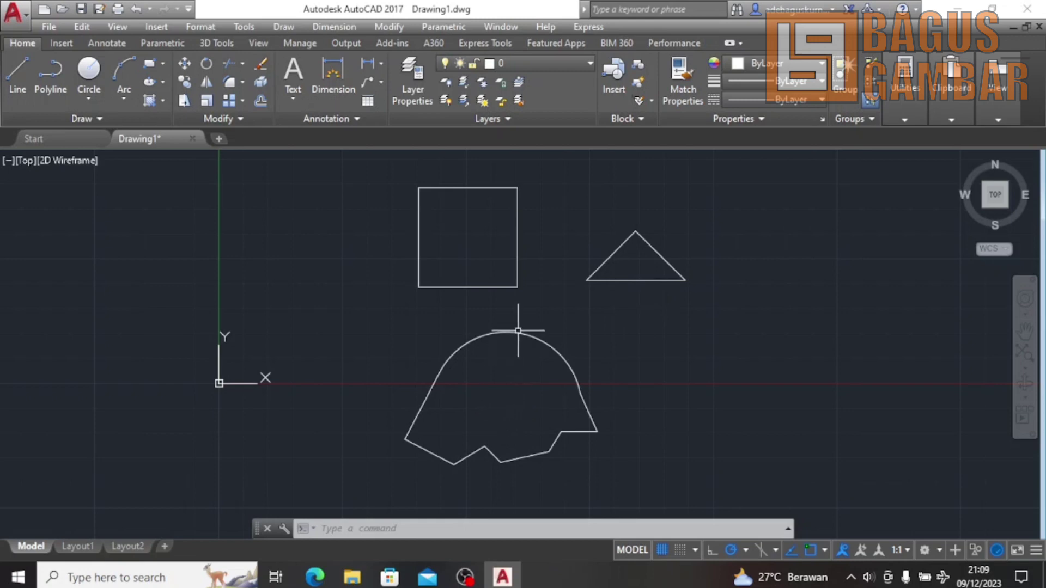
pyautogui.moveTo(521, 320); pyautogui.dragTo(510, 332, button='middle')
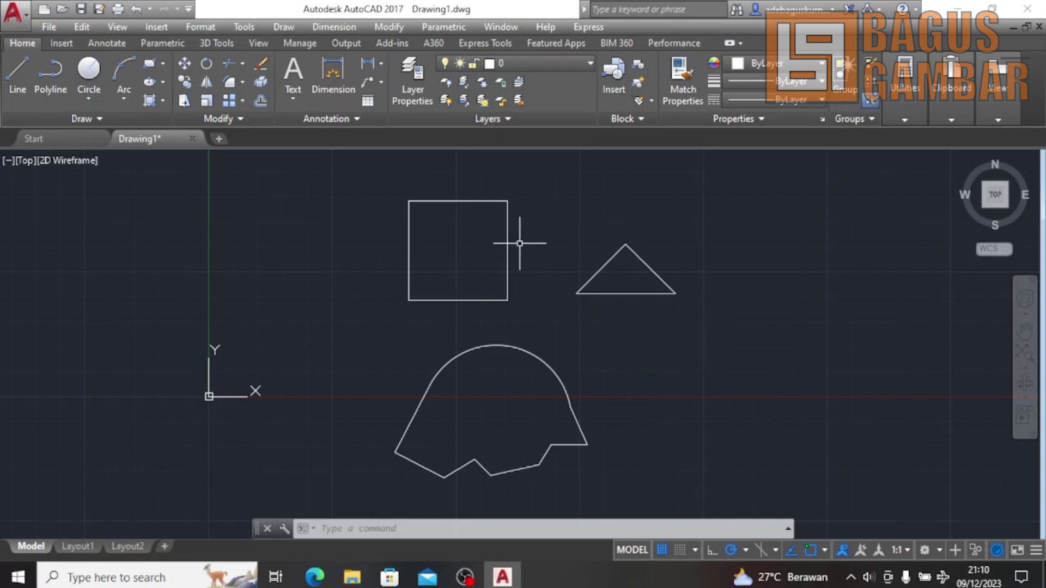
pyautogui.write('JOIN')
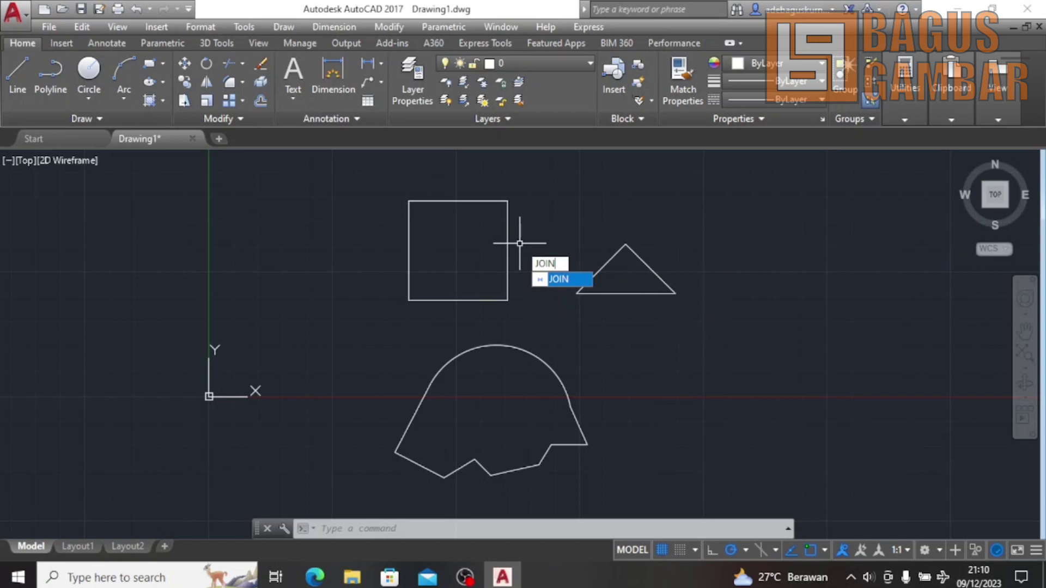
pyautogui.press('Return')
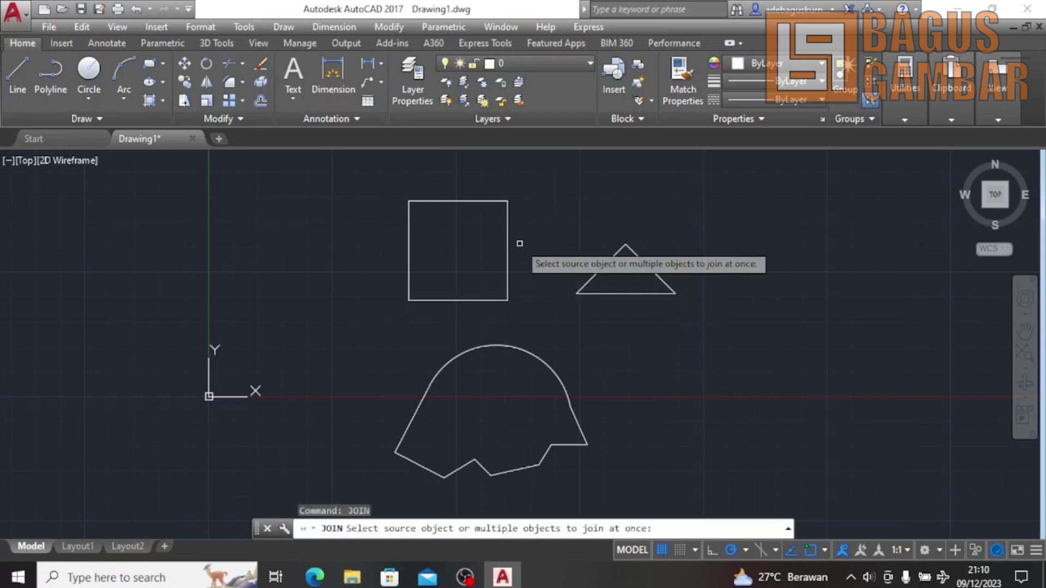
pyautogui.click(546, 176)
pyautogui.click(338, 309)
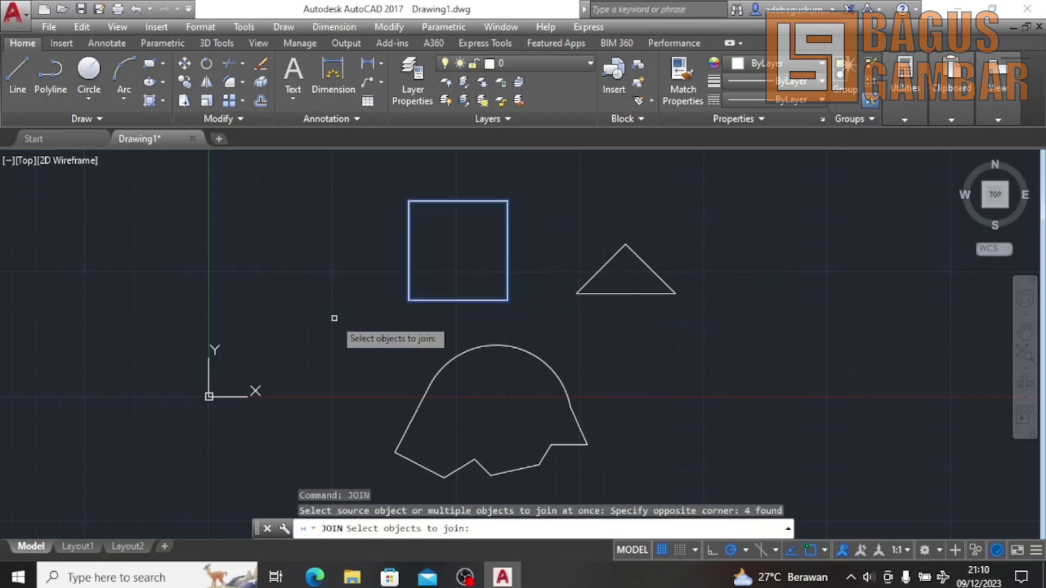
pyautogui.press('Return')
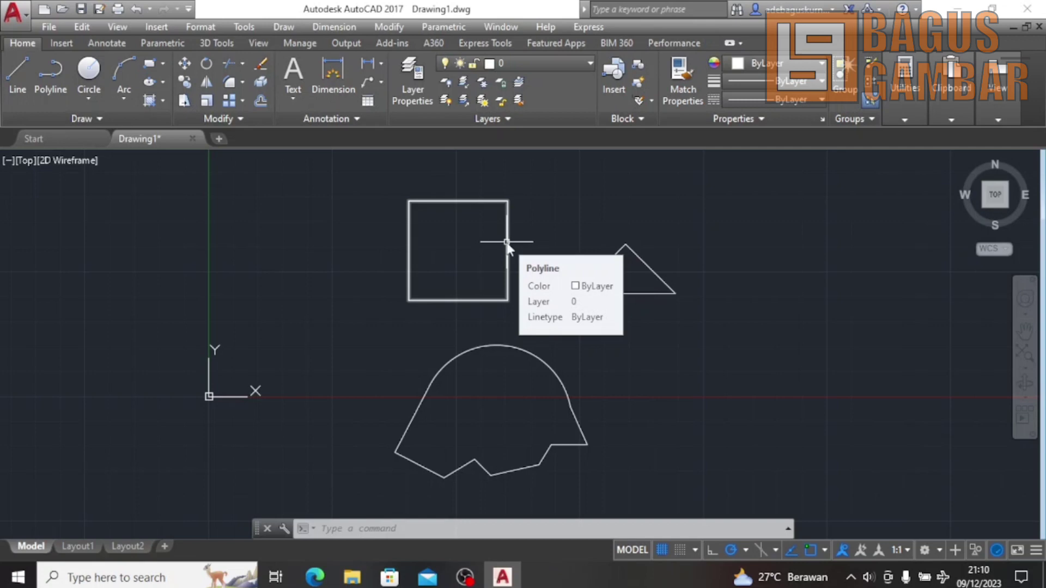
pyautogui.write('DWGuni')
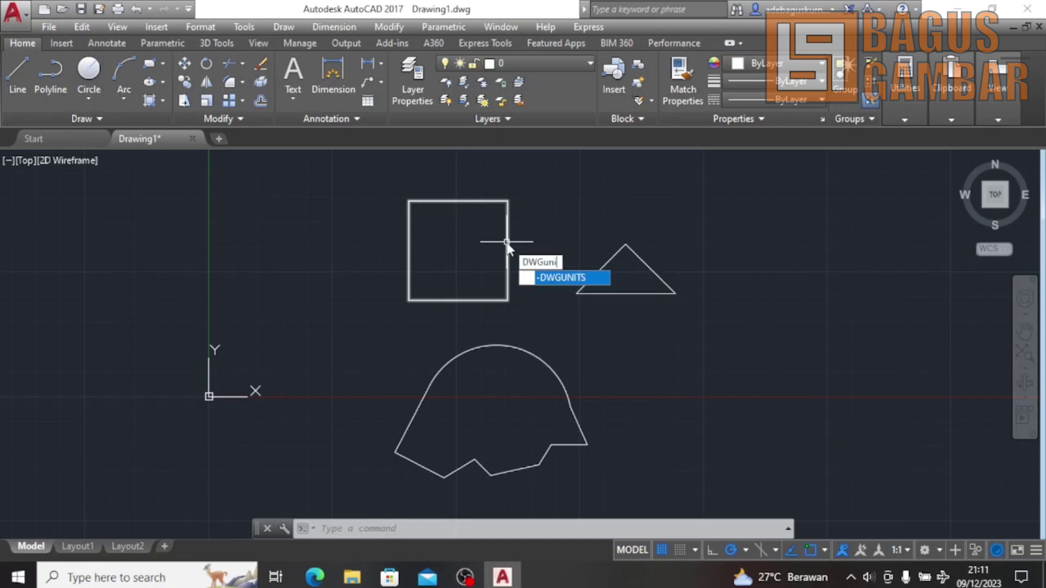
pyautogui.write('ts')
pyautogui.press('Return')
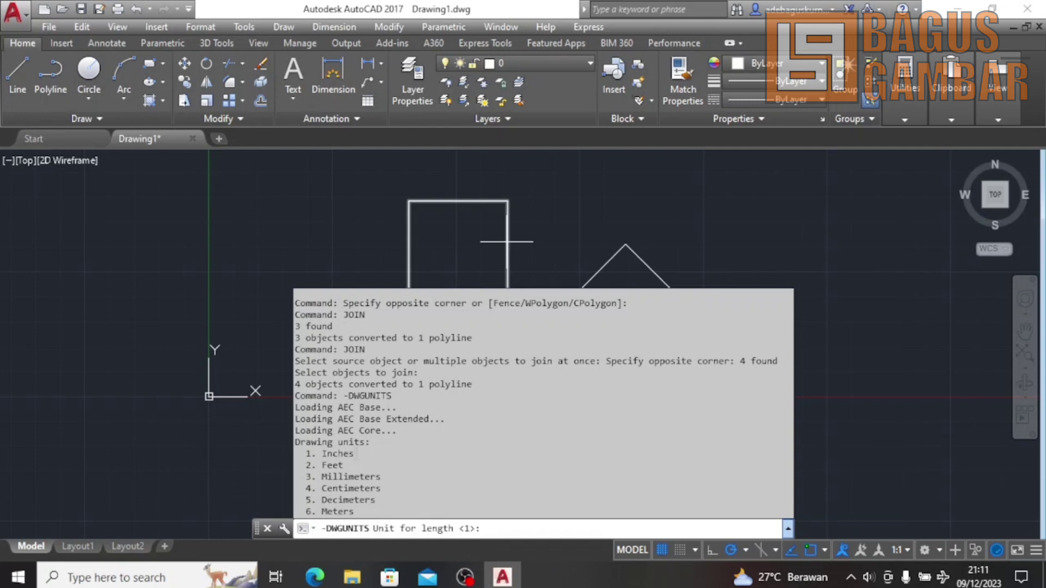
pyautogui.press('Escape')
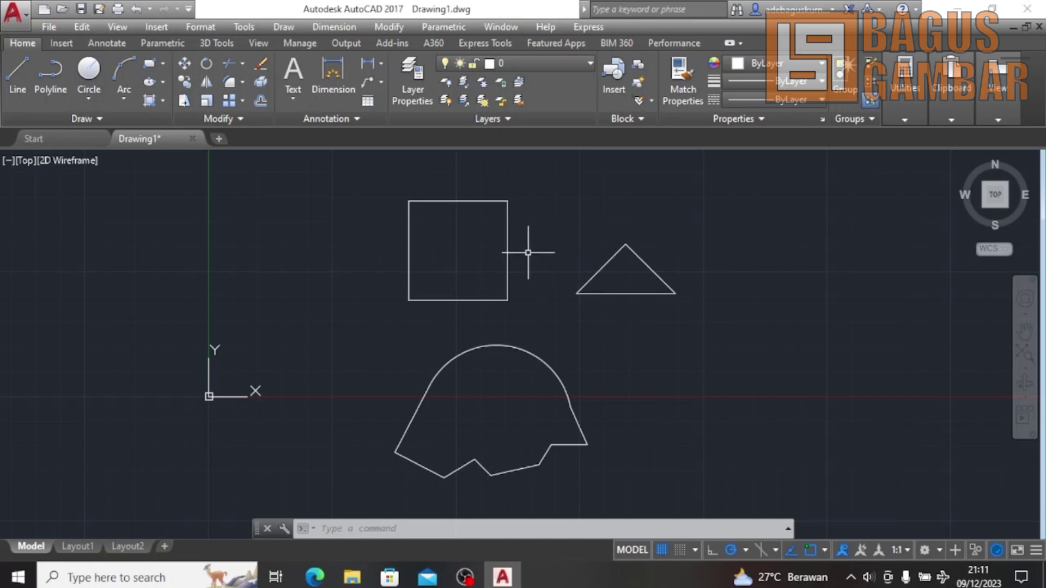
# Read the square polyline's area 100.0000 and length 40.0000 in Properties, then close the palette
pyautogui.click(506, 246)
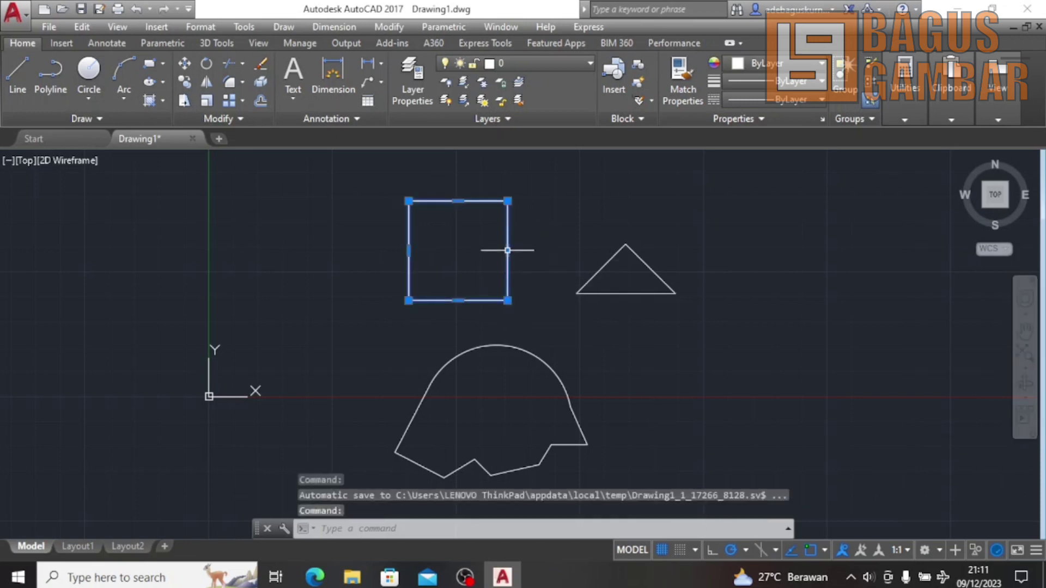
pyautogui.rightClick(467, 248)
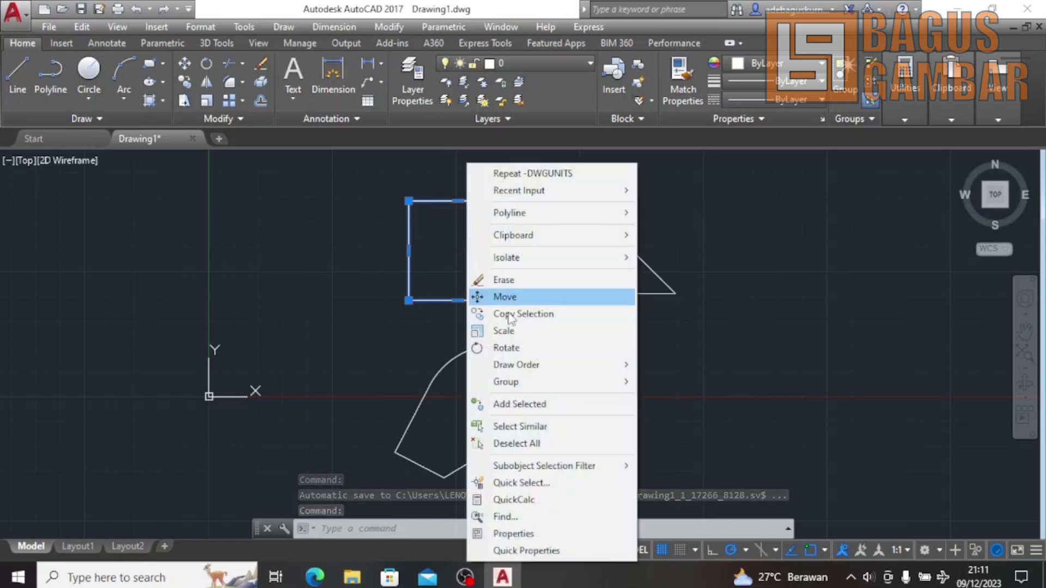
pyautogui.click(513, 534)
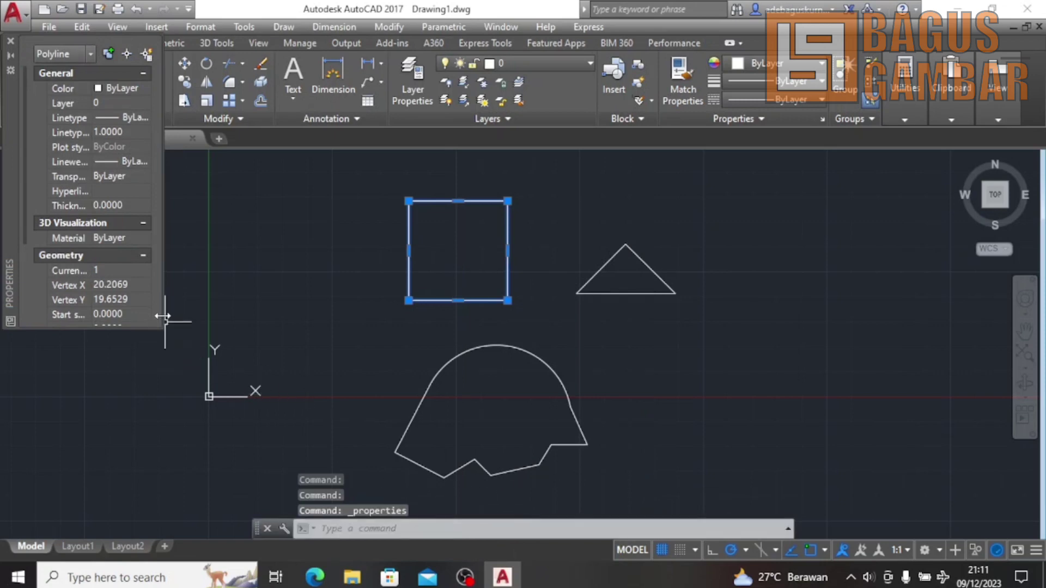
pyautogui.moveTo(162, 316); pyautogui.dragTo(394, 316)
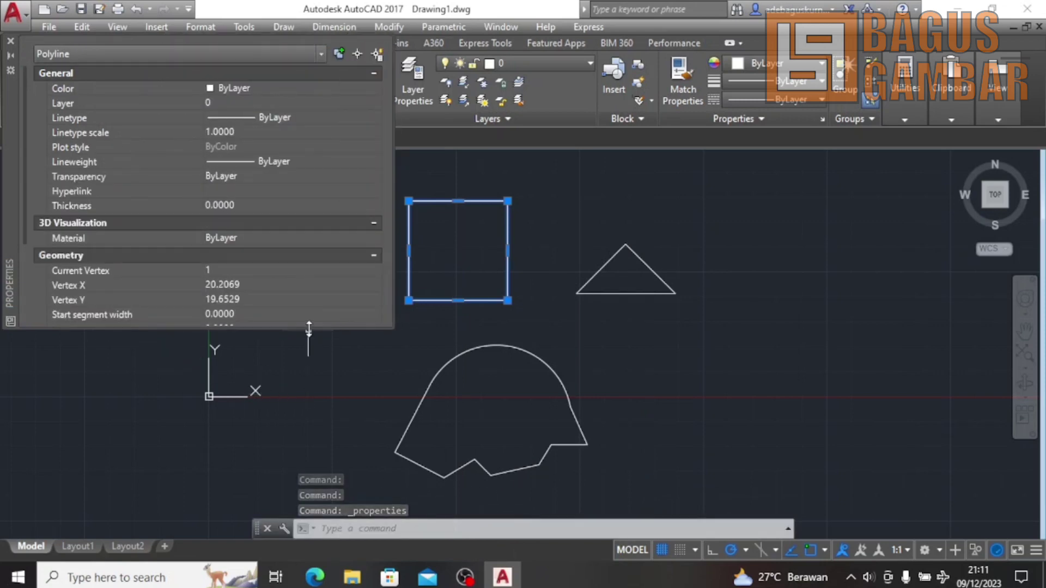
pyautogui.moveTo(308, 329); pyautogui.dragTo(286, 411)
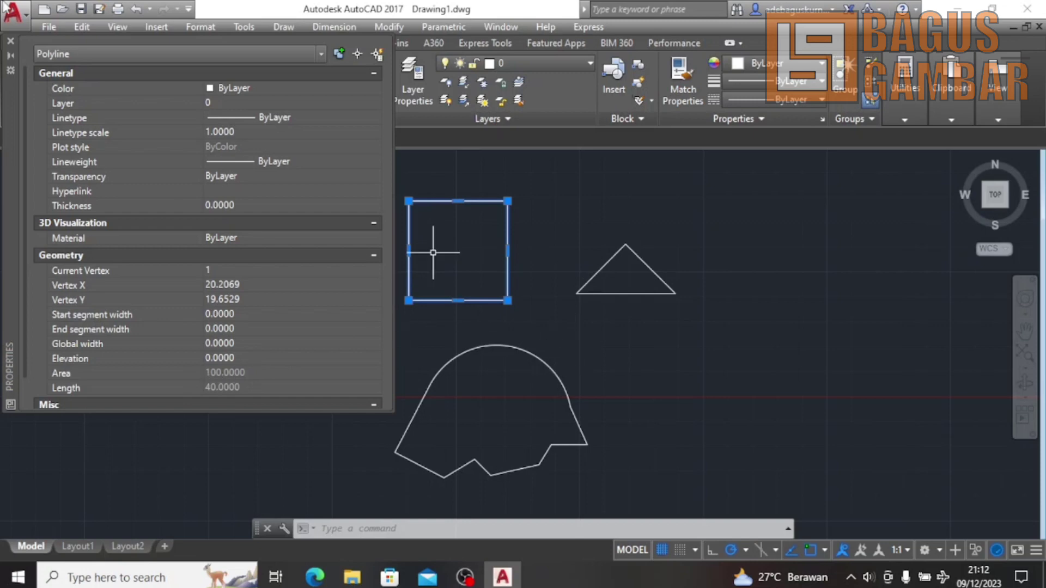
pyautogui.click(11, 42)
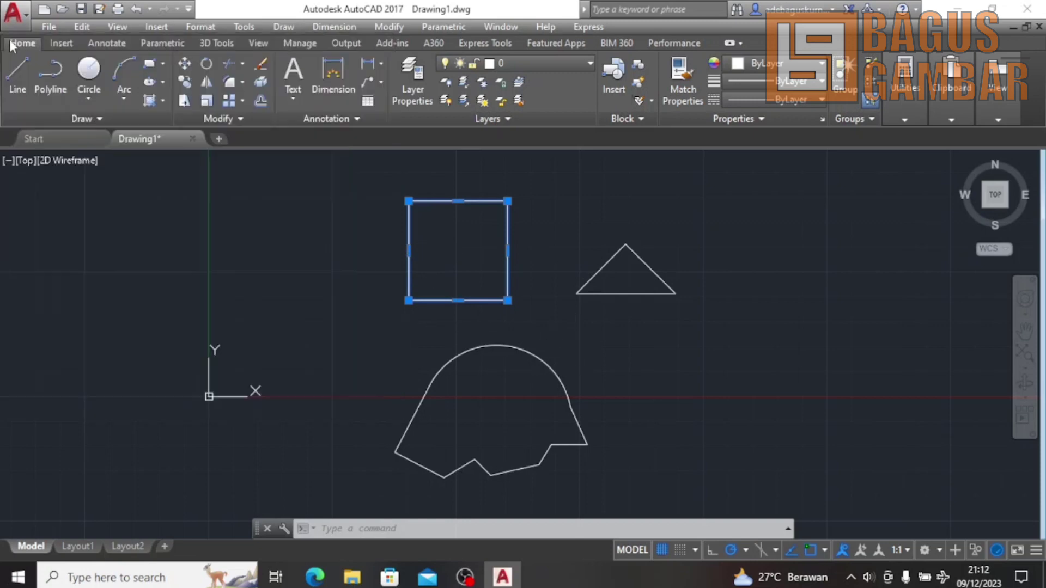
# Add a 10.0000 linear dimension to the square's left side
pyautogui.click(365, 66)
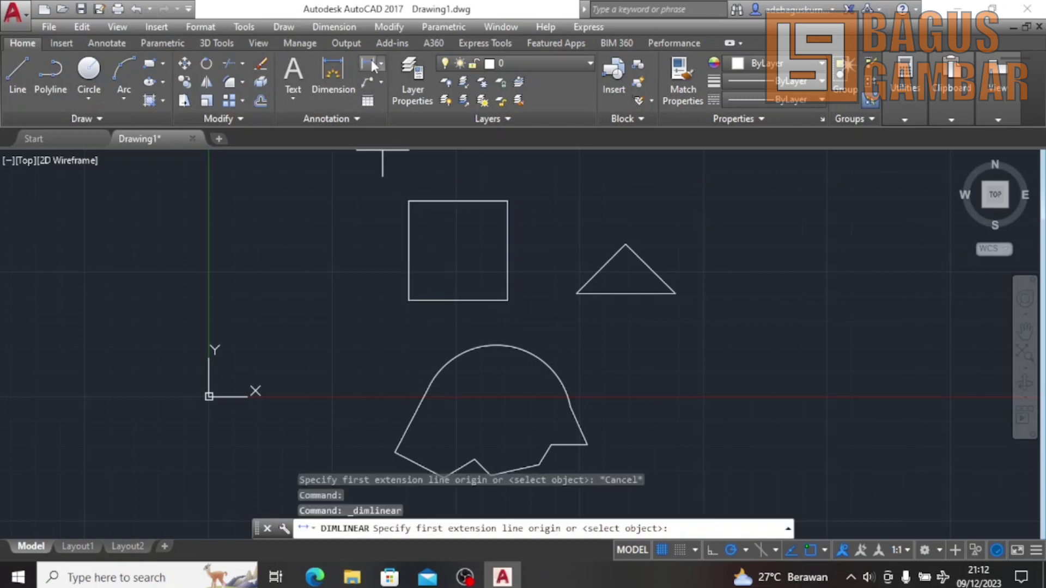
pyautogui.click(409, 201)
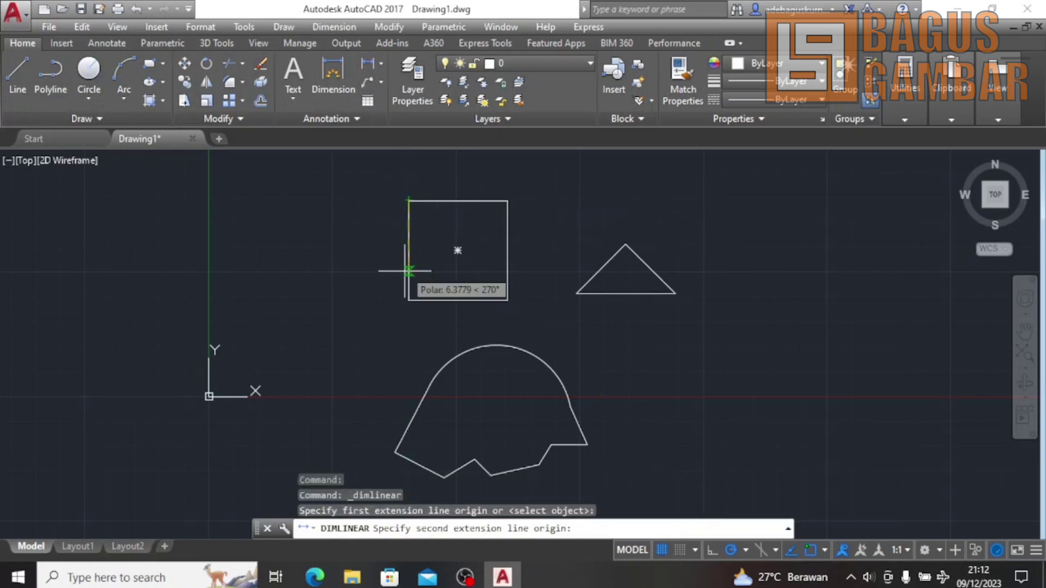
pyautogui.click(409, 300)
pyautogui.click(371, 262)
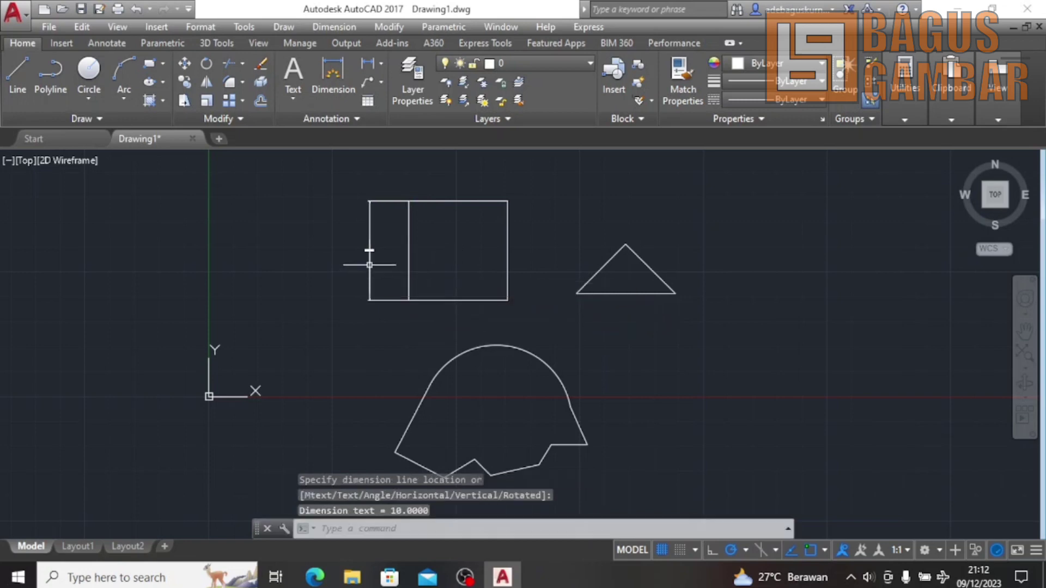
pyautogui.scroll(5, 373, 247)
pyautogui.moveTo(372, 246); pyautogui.dragTo(273, 370, button='middle')
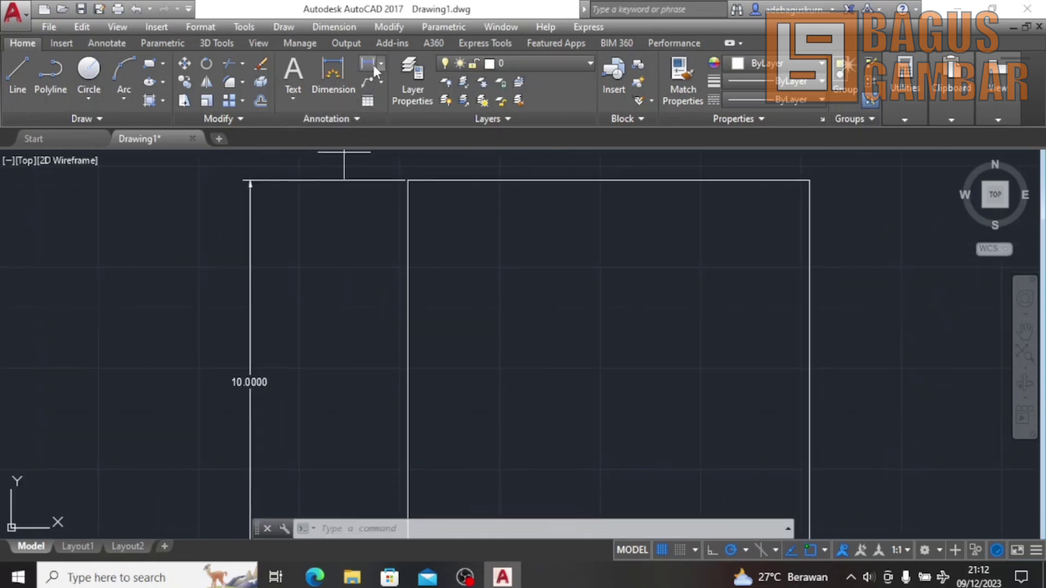
# Add a 10.0000 linear dimension above the square's top edge
pyautogui.click(374, 64)
pyautogui.click(408, 180)
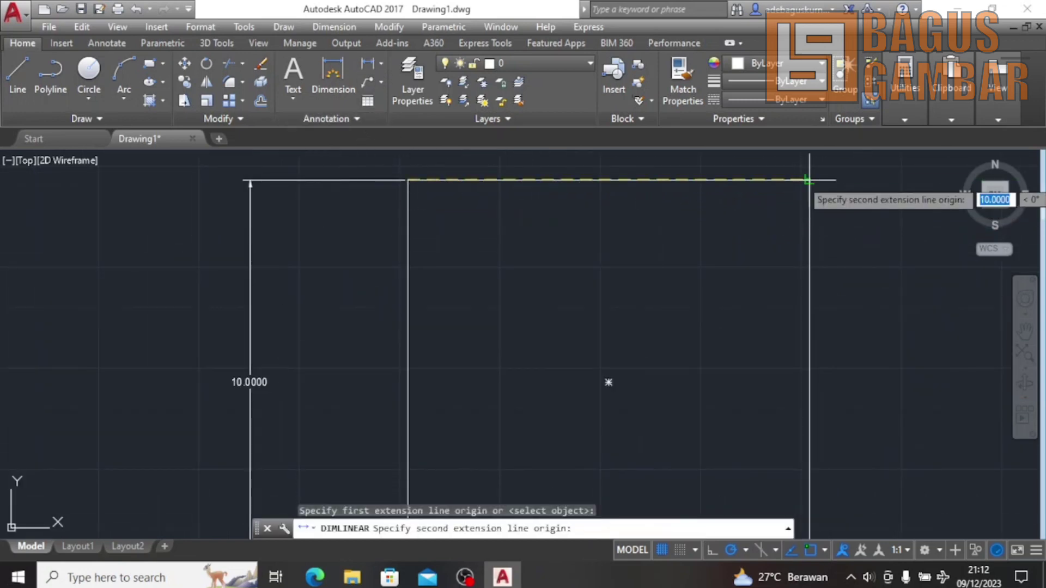
pyautogui.click(809, 180)
pyautogui.moveTo(809, 180); pyautogui.dragTo(786, 276, button='middle')
pyautogui.click(757, 213)
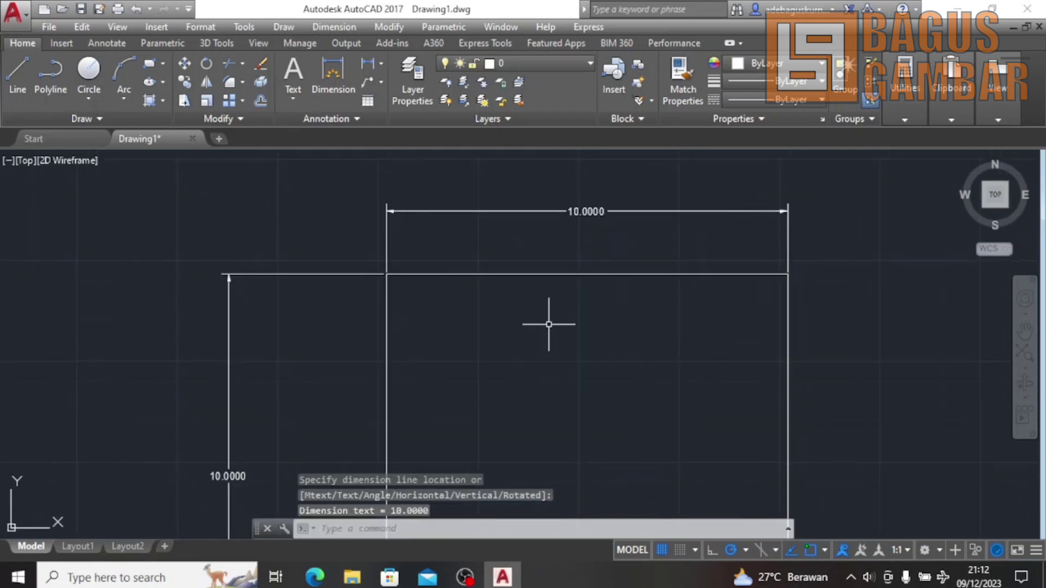
pyautogui.moveTo(464, 354); pyautogui.dragTo(531, 259, button='middle')
# Zoom and pan around the square to inspect both 10.0000 dimensions
pyautogui.scroll(2, 403, 342)
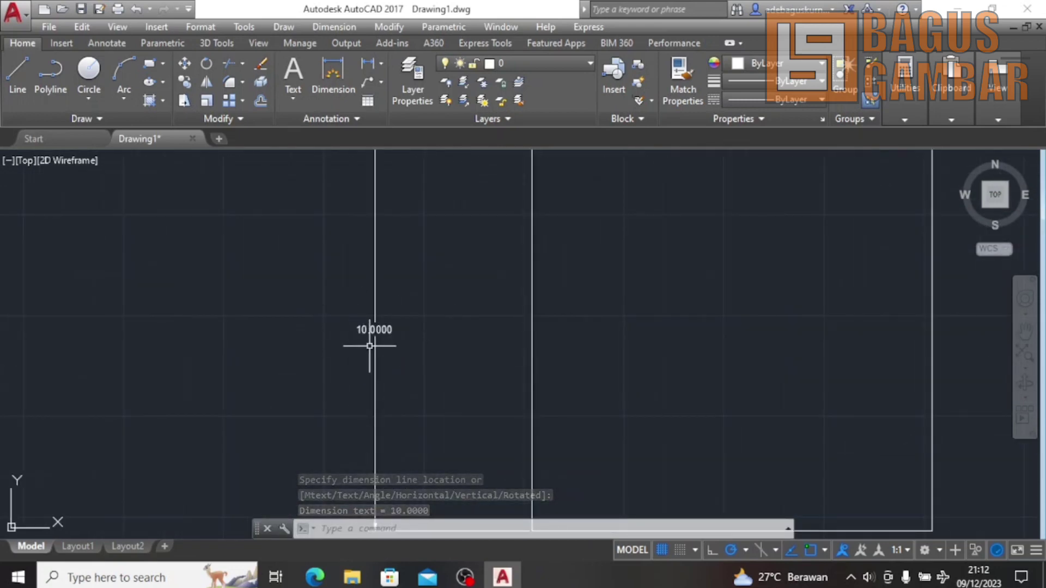
pyautogui.scroll(-3, 374, 349)
pyautogui.scroll(3, 567, 218)
pyautogui.moveTo(568, 217); pyautogui.dragTo(555, 251, button='middle')
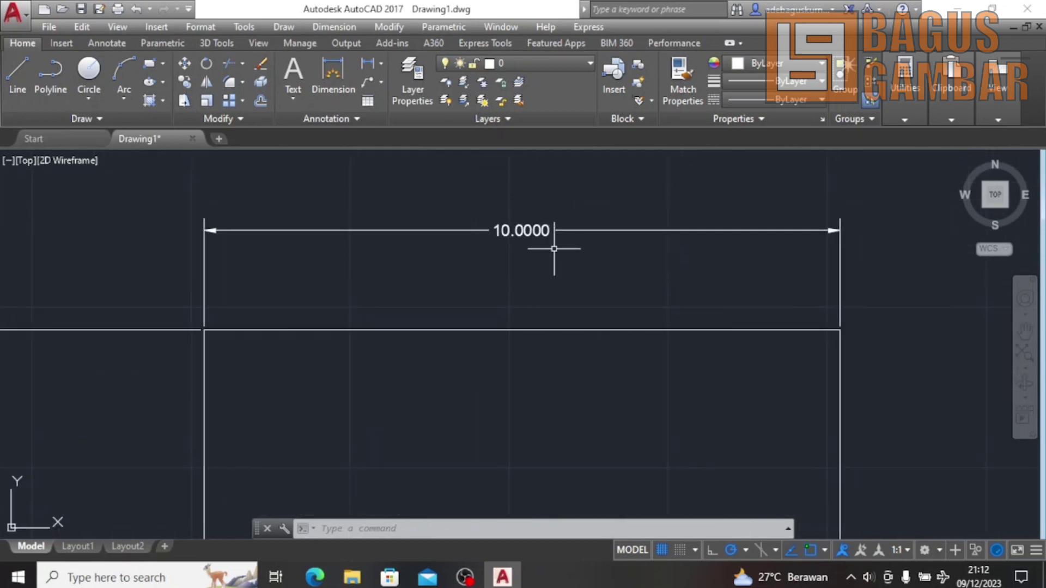
pyautogui.scroll(-2, 502, 279)
pyautogui.scroll(-2, 502, 287)
pyautogui.scroll(-2, 502, 294)
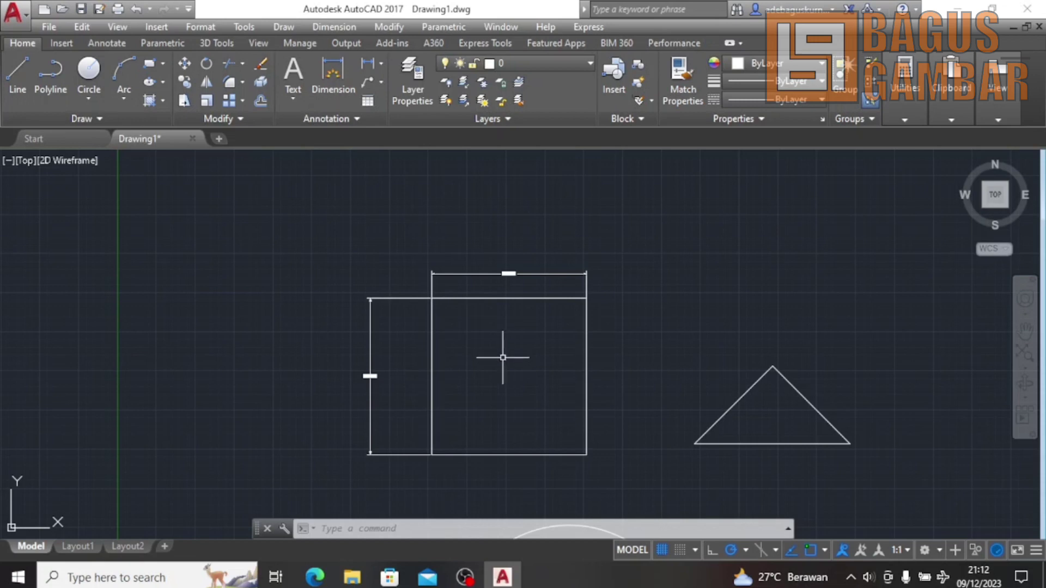
pyautogui.moveTo(503, 357); pyautogui.dragTo(532, 325, button='middle')
pyautogui.scroll(4, 439, 351)
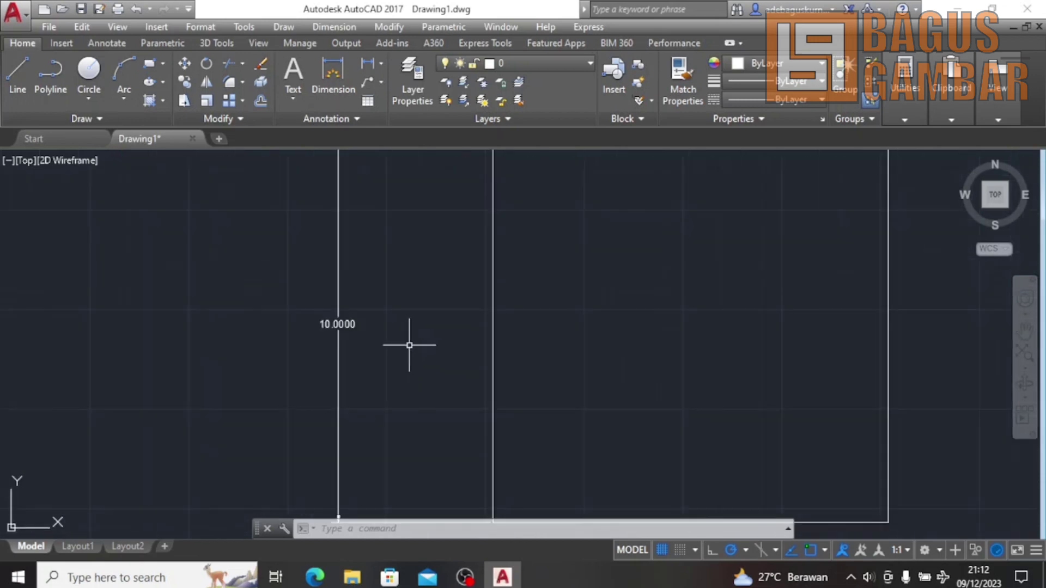
pyautogui.moveTo(415, 294)
pyautogui.mouseDown(button='middle')
pyautogui.moveTo(579, 251)
pyautogui.moveTo(614, 199)
pyautogui.mouseUp(button='middle')
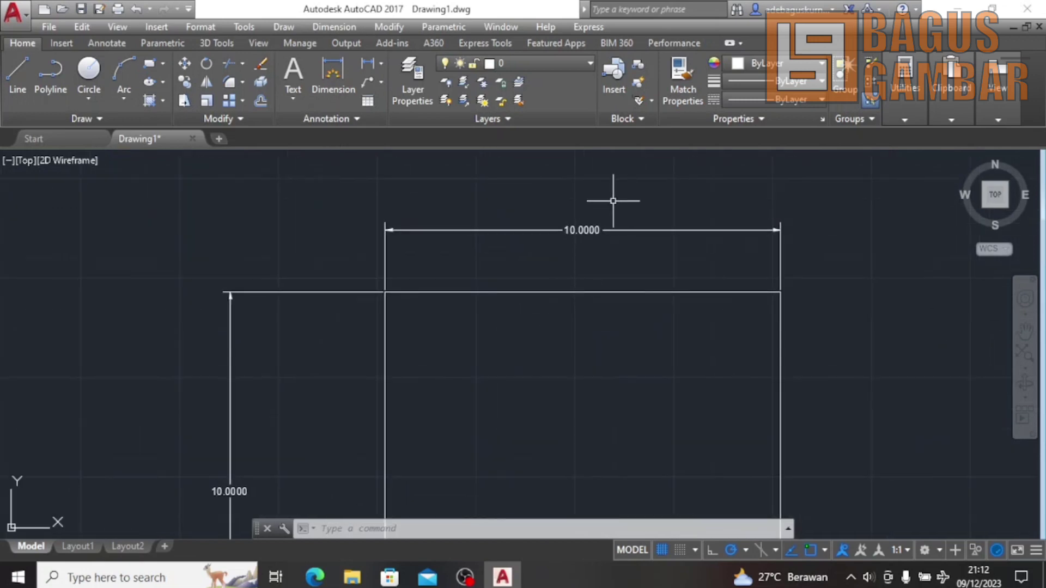
pyautogui.scroll(-2, 566, 238)
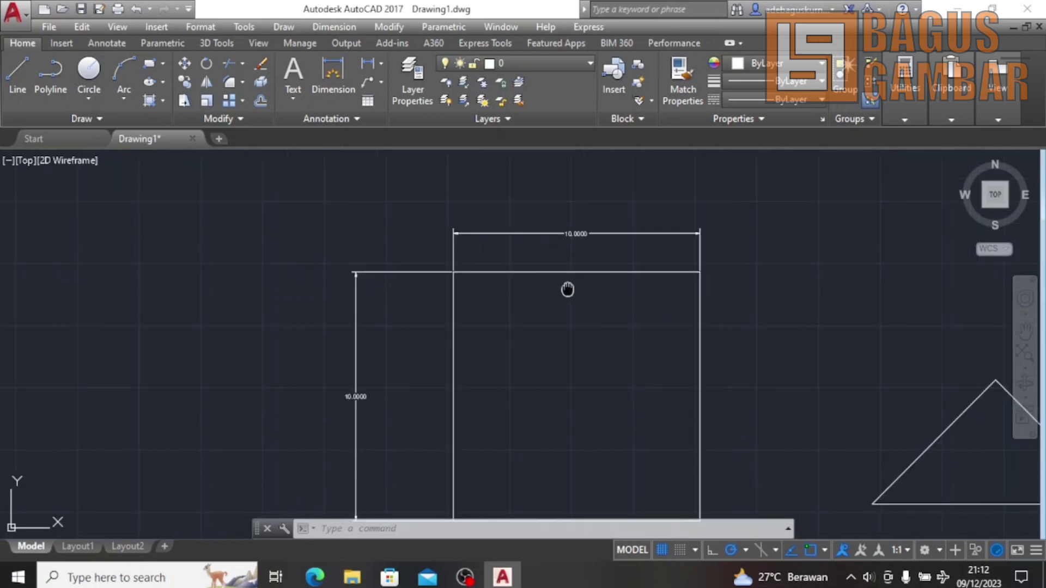
pyautogui.moveTo(567, 290); pyautogui.dragTo(607, 241, button='middle')
pyautogui.click(696, 304)
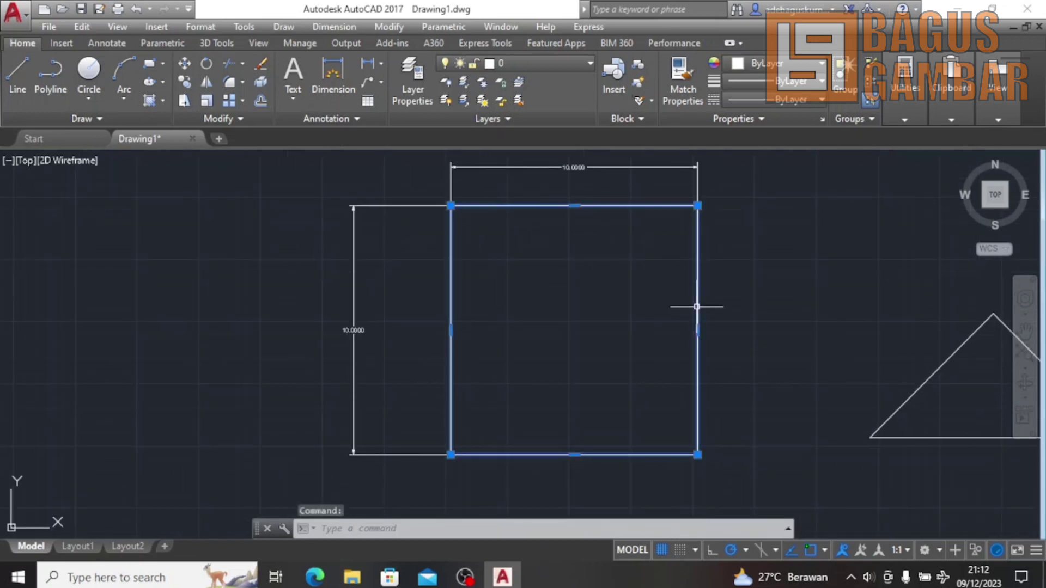
pyautogui.rightClick(696, 305)
pyautogui.click(742, 536)
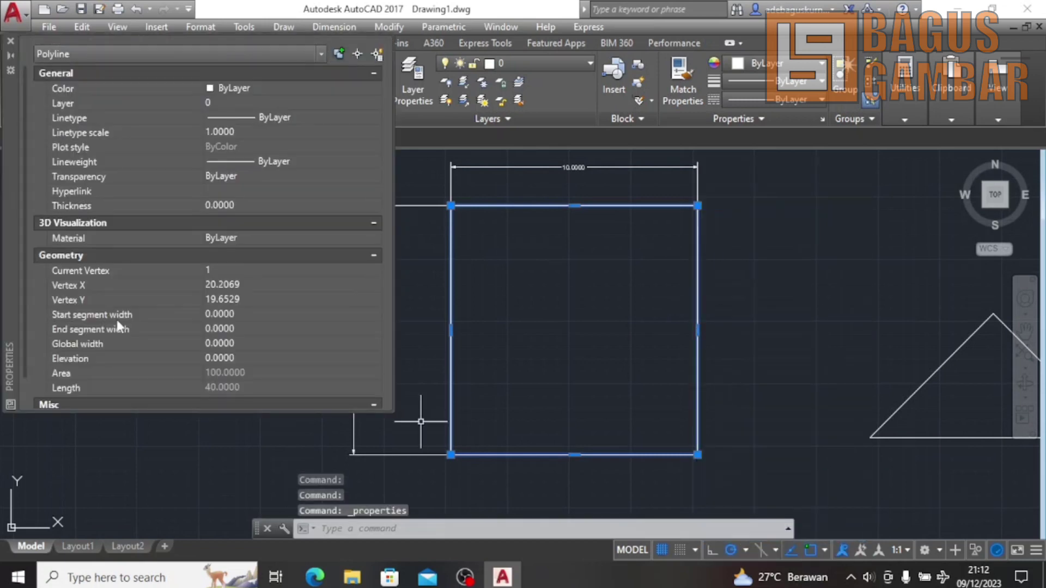
pyautogui.scroll(-1, 241, 329)
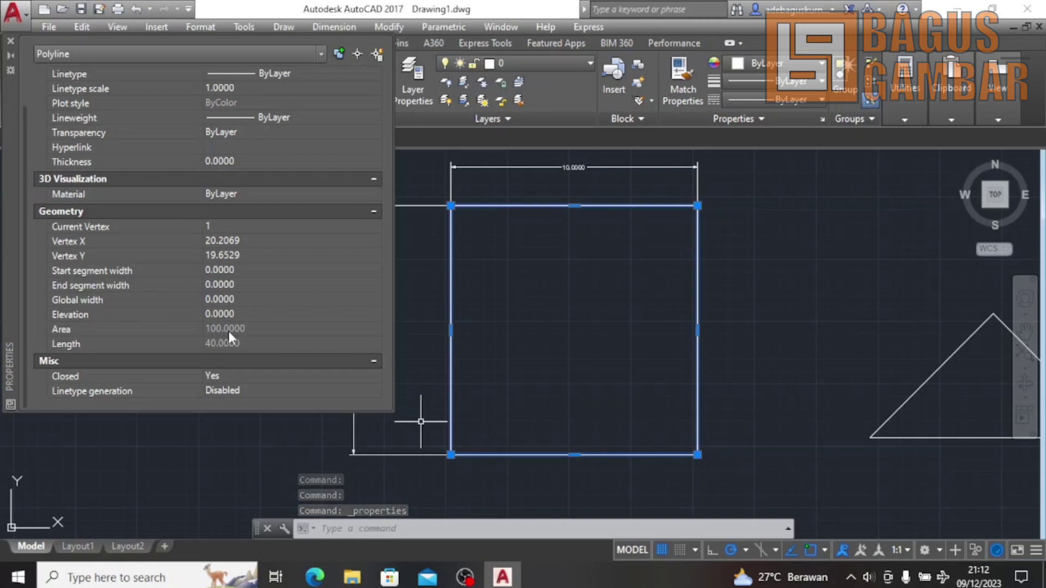
pyautogui.click(10, 41)
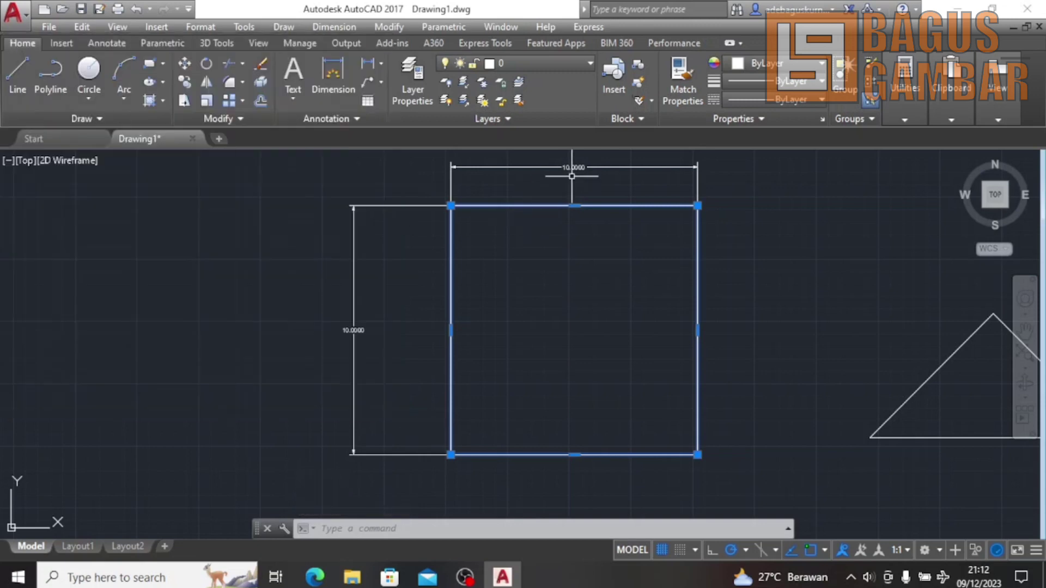
# Erase the square's top and left dimensions and bring the triangle into view
pyautogui.press('Escape')
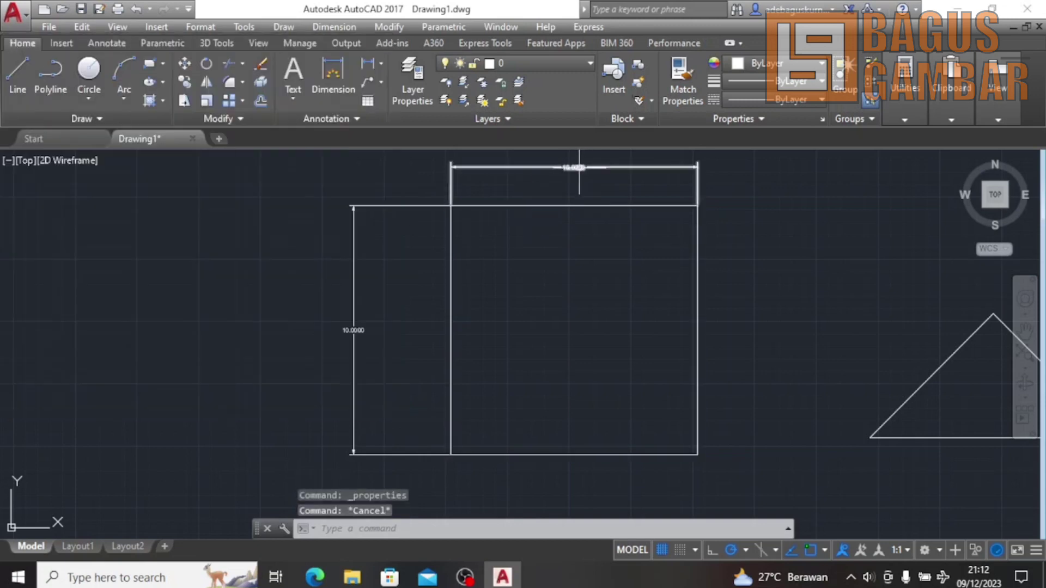
pyautogui.click(574, 167)
pyautogui.click(355, 327)
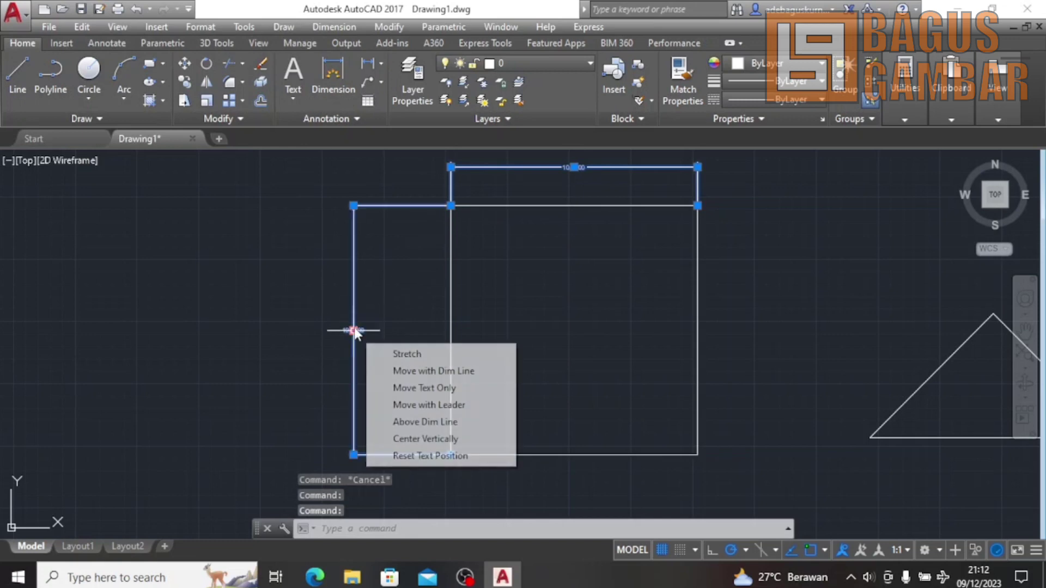
pyautogui.press('Delete')
pyautogui.moveTo(576, 320); pyautogui.dragTo(158, 212, button='middle')
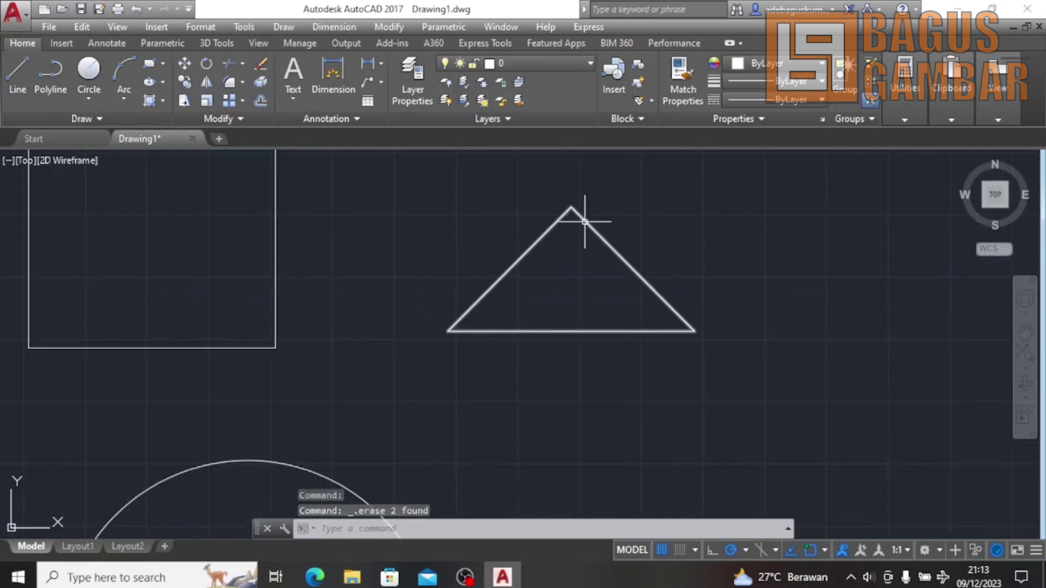
pyautogui.moveTo(582, 219)
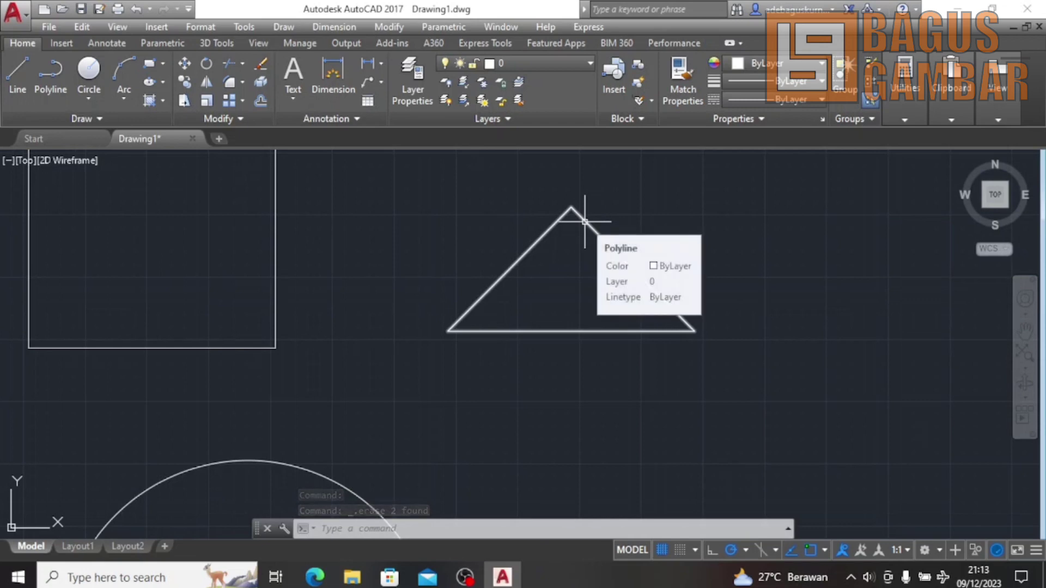
pyautogui.click(585, 222)
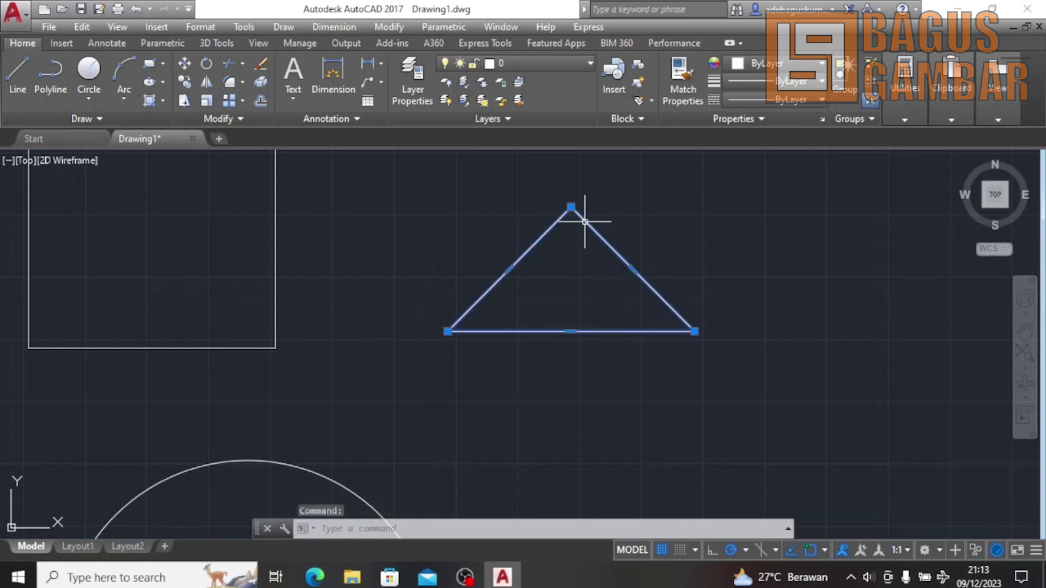
pyautogui.rightClick(584, 223)
pyautogui.click(605, 535)
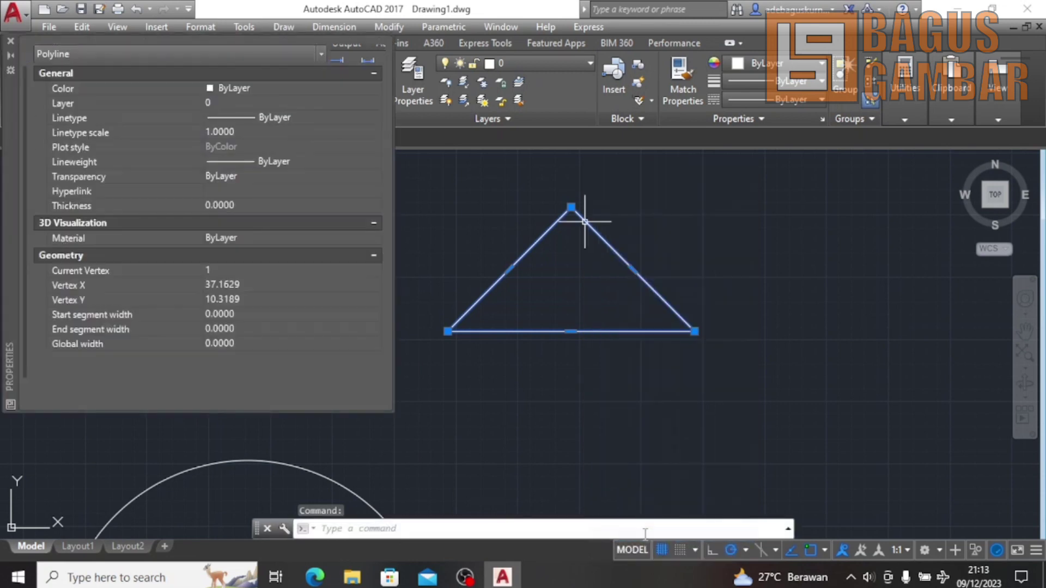
pyautogui.scroll(-1, 321, 342)
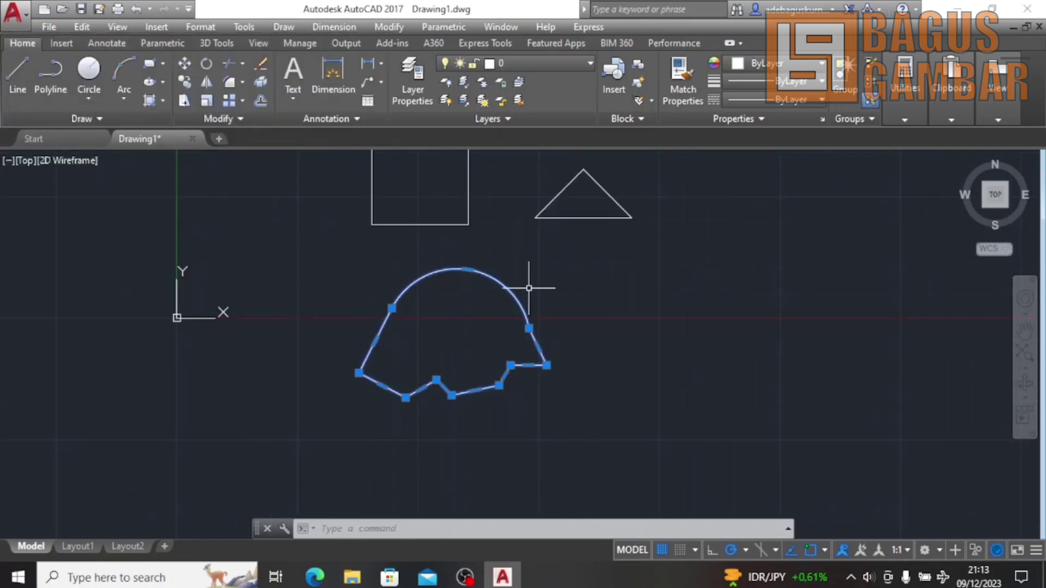
pyautogui.press('Escape')
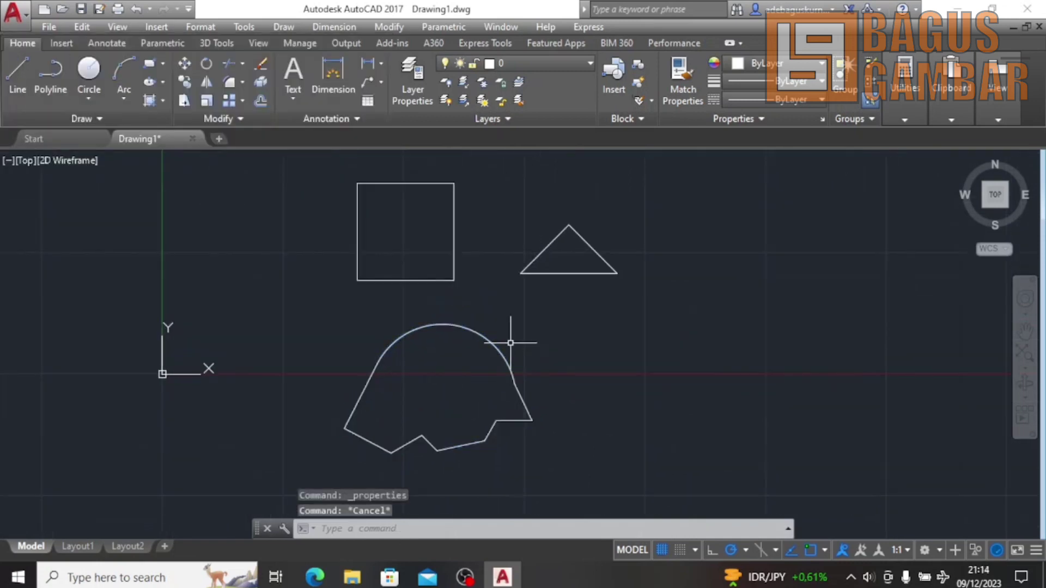
pyautogui.moveTo(550, 340)
pyautogui.mouseDown(button='middle')
pyautogui.moveTo(602, 322)
pyautogui.moveTo(661, 276)
pyautogui.mouseUp(button='middle')
pyautogui.scroll(2, 602, 322)
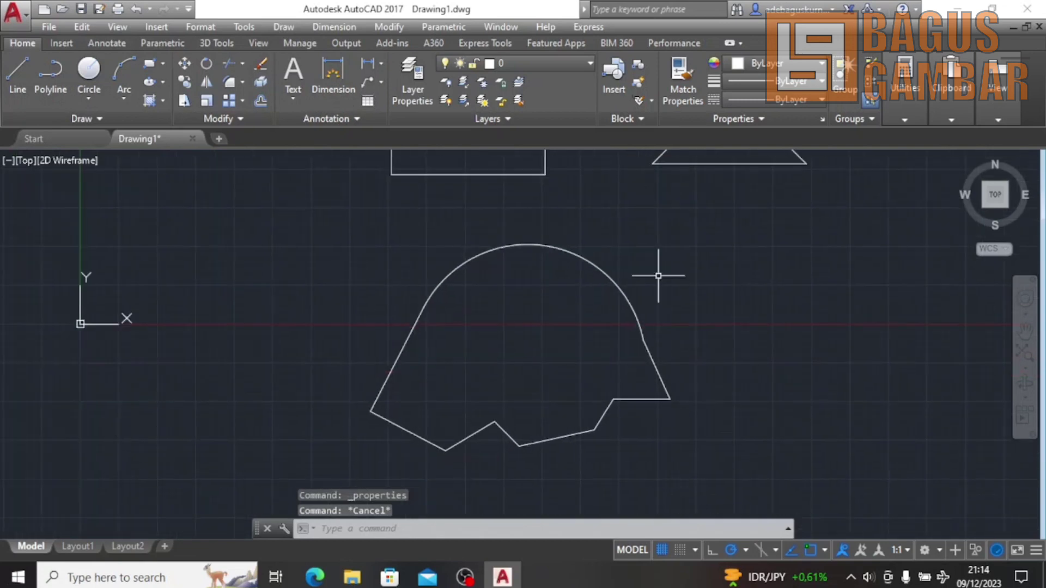
pyautogui.click(599, 270)
pyautogui.rightClick(599, 269)
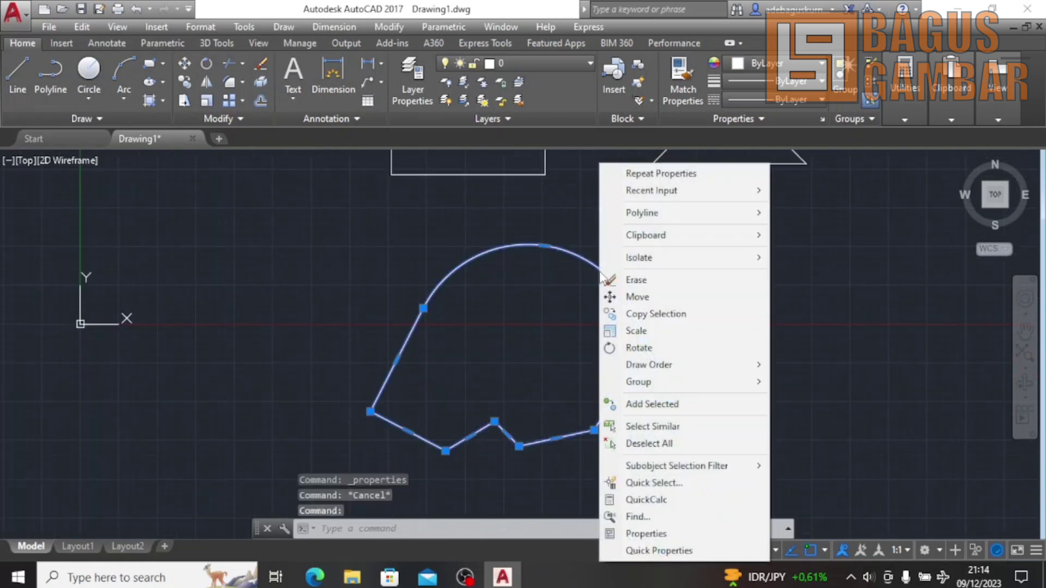
pyautogui.click(646, 534)
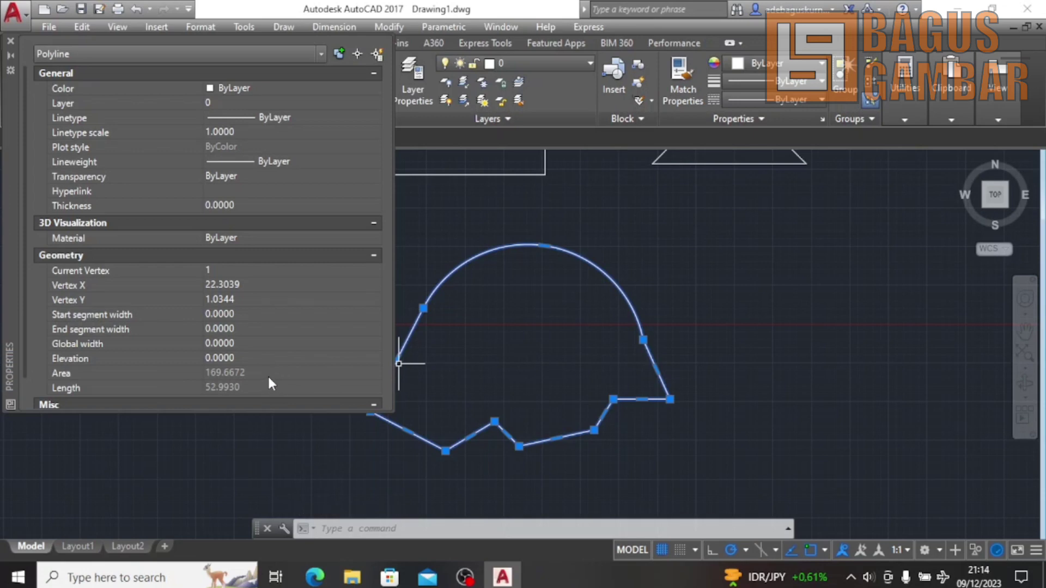
pyautogui.click(10, 41)
pyautogui.scroll(-2, 619, 320)
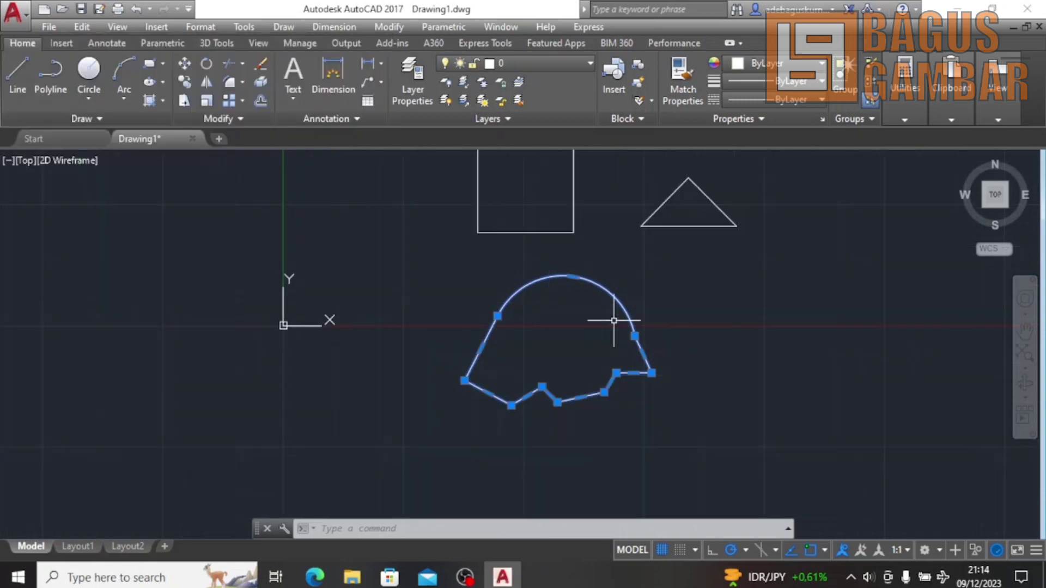
pyautogui.moveTo(618, 320); pyautogui.dragTo(520, 380, button='middle')
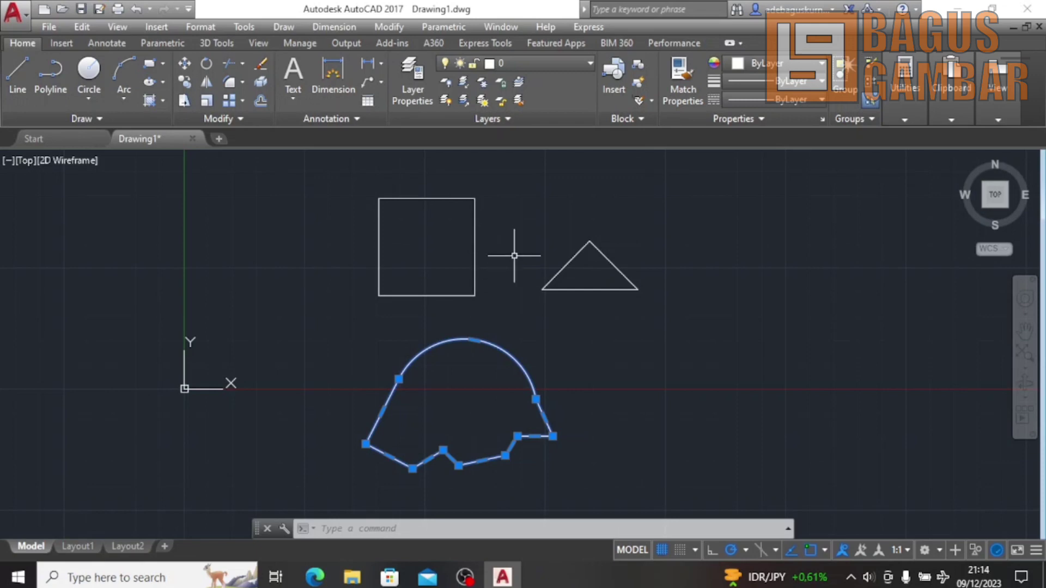
pyautogui.press('Escape')
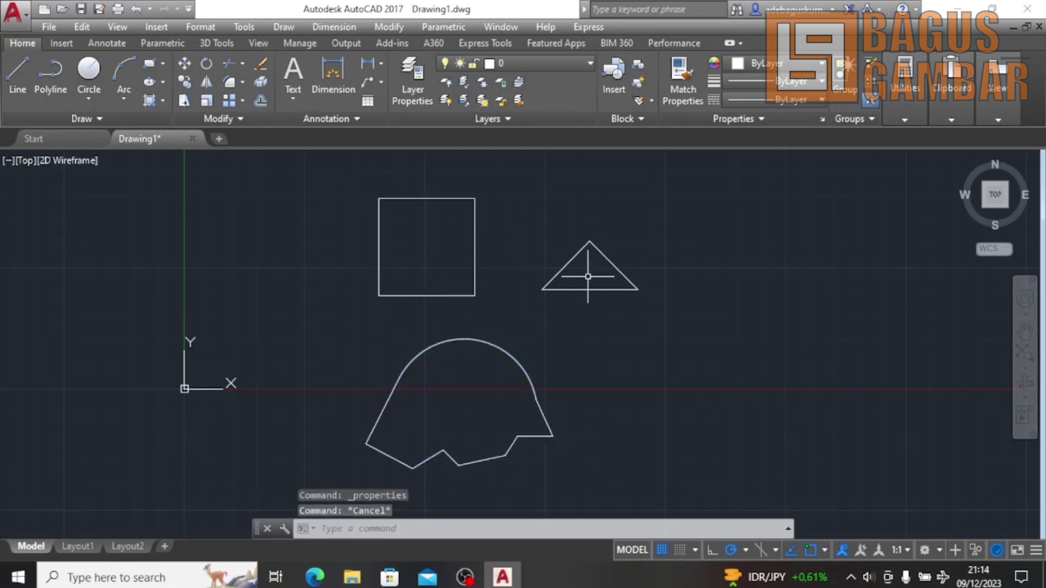
pyautogui.click(601, 252)
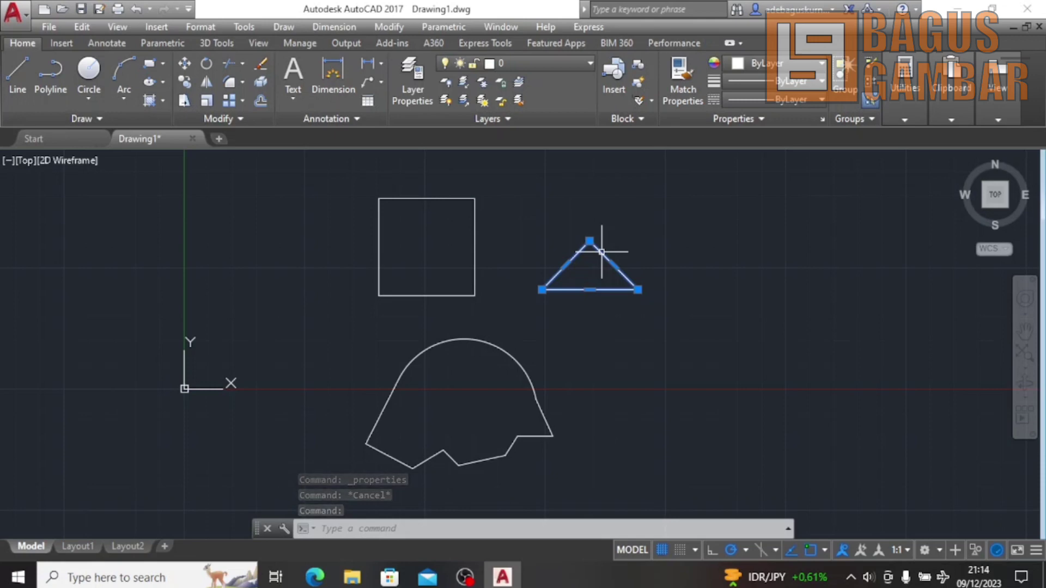
pyautogui.rightClick(601, 252)
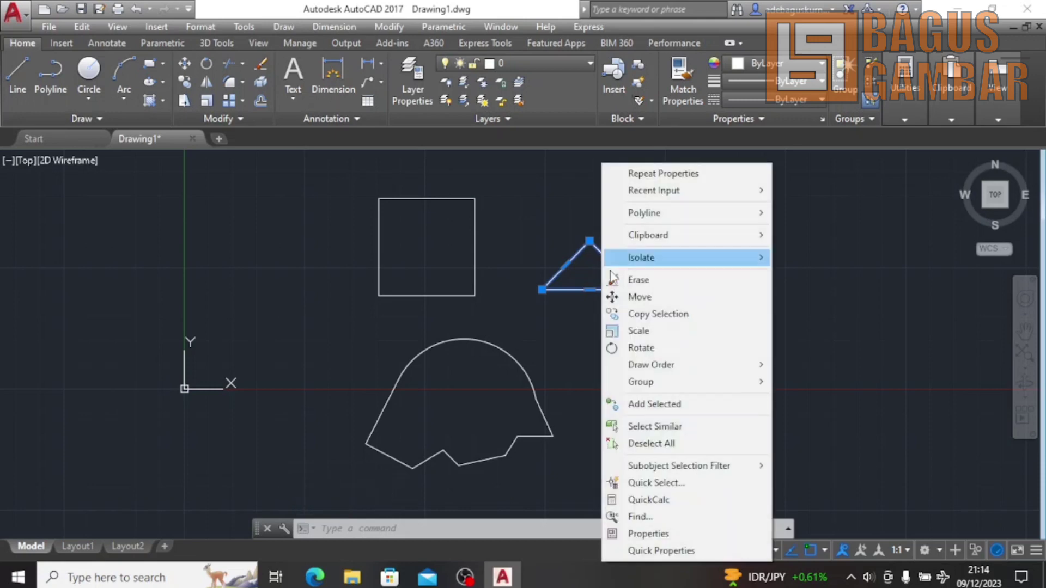
pyautogui.click(649, 534)
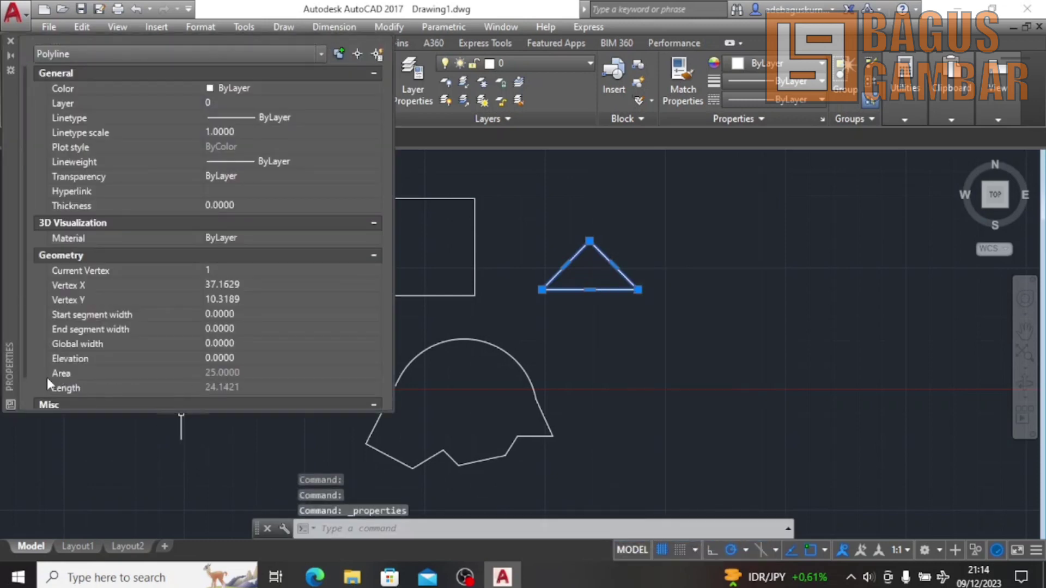
pyautogui.click(11, 41)
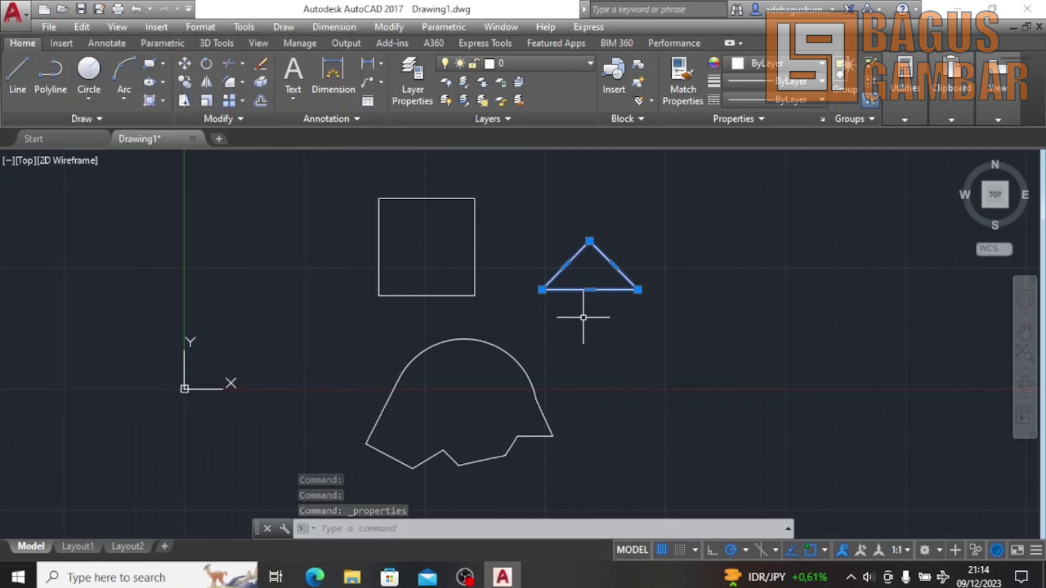